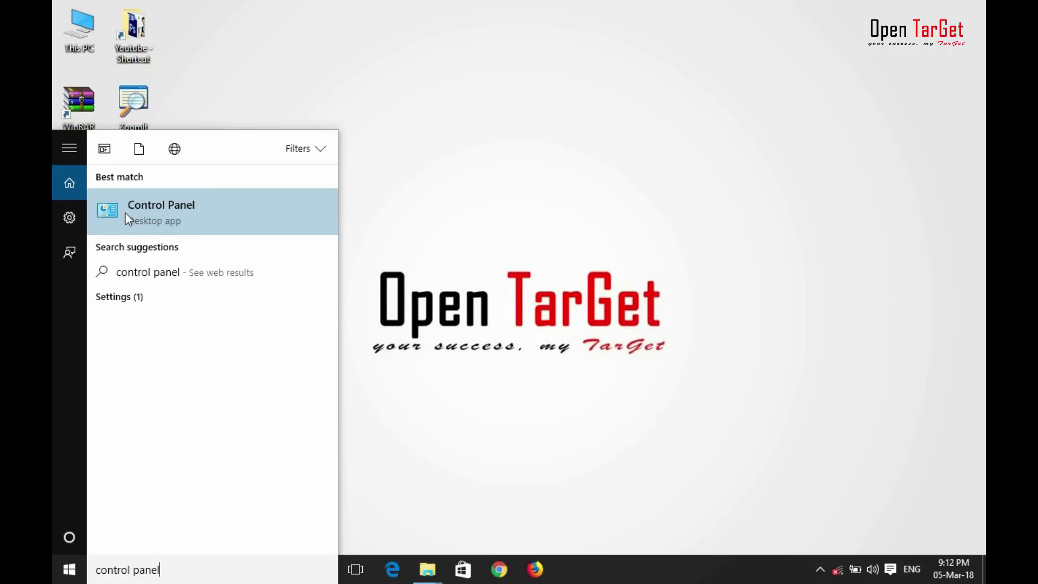
# Open Control Panel and go to the change options of the local administrator account under User Accounts
pyautogui.click(173, 211)
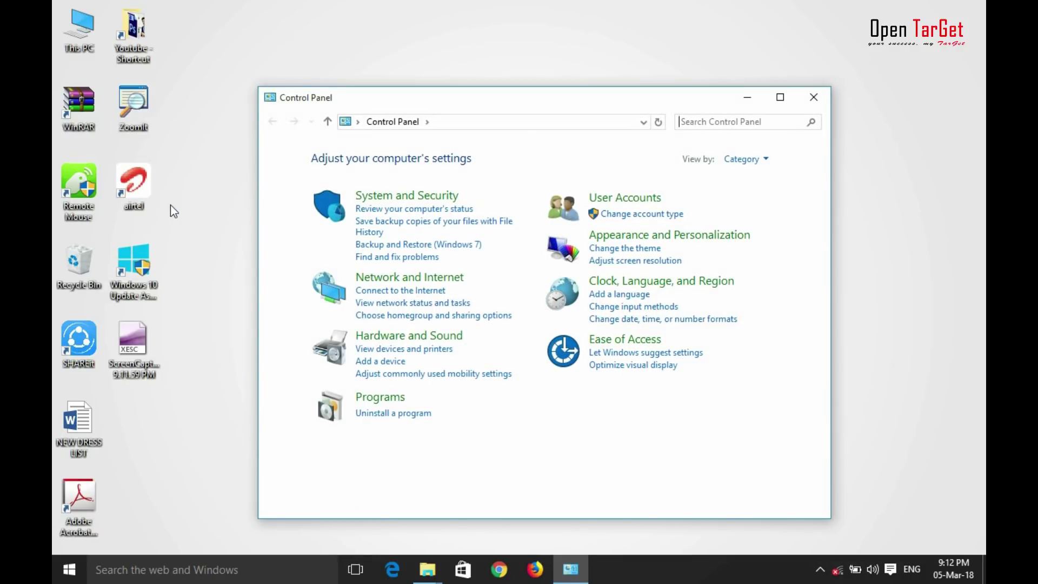
pyautogui.hotkey('ctrl', '2')
pyautogui.moveTo(240, 66); pyautogui.dragTo(858, 539)
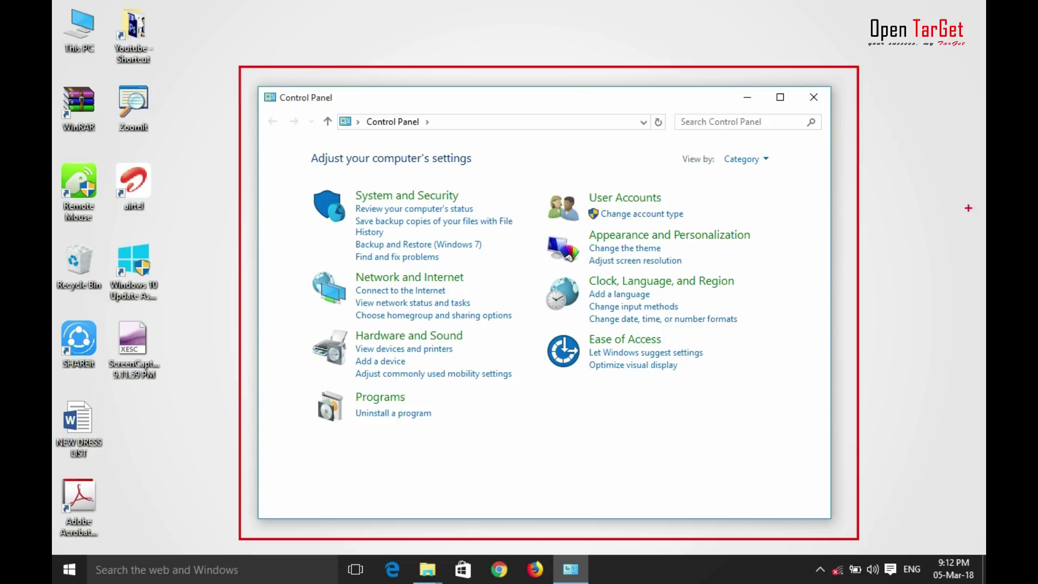
pyautogui.press('Escape')
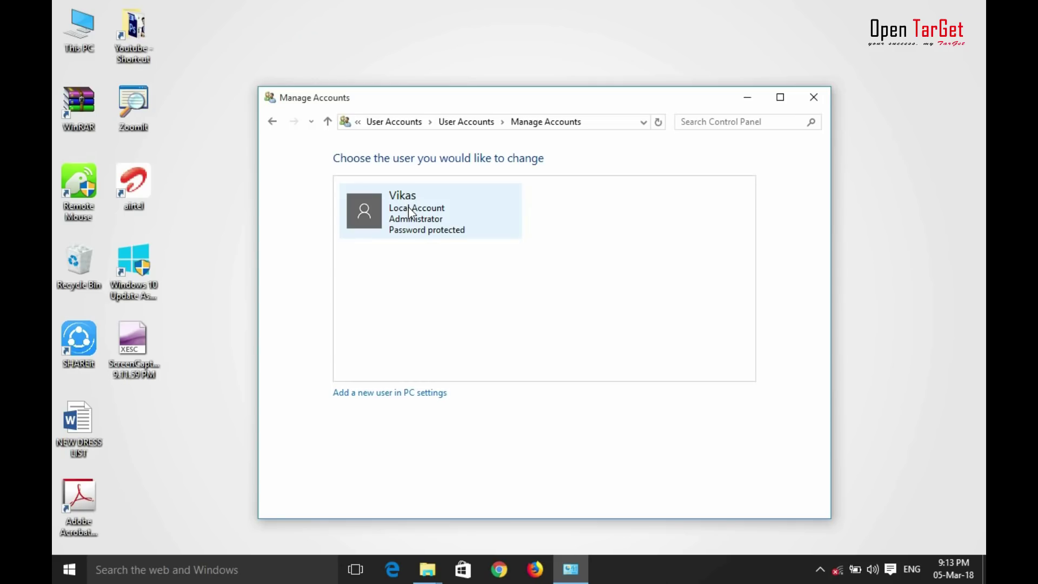
pyautogui.click(415, 218)
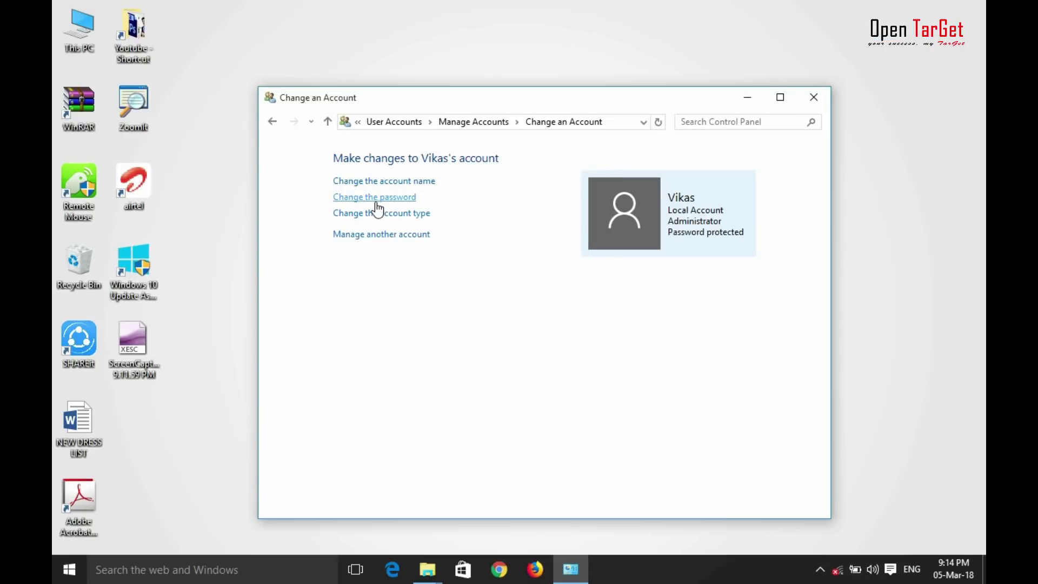
# Start changing the account's password, filling in the current password, the new password and the new password confirmation
pyautogui.click(384, 200)
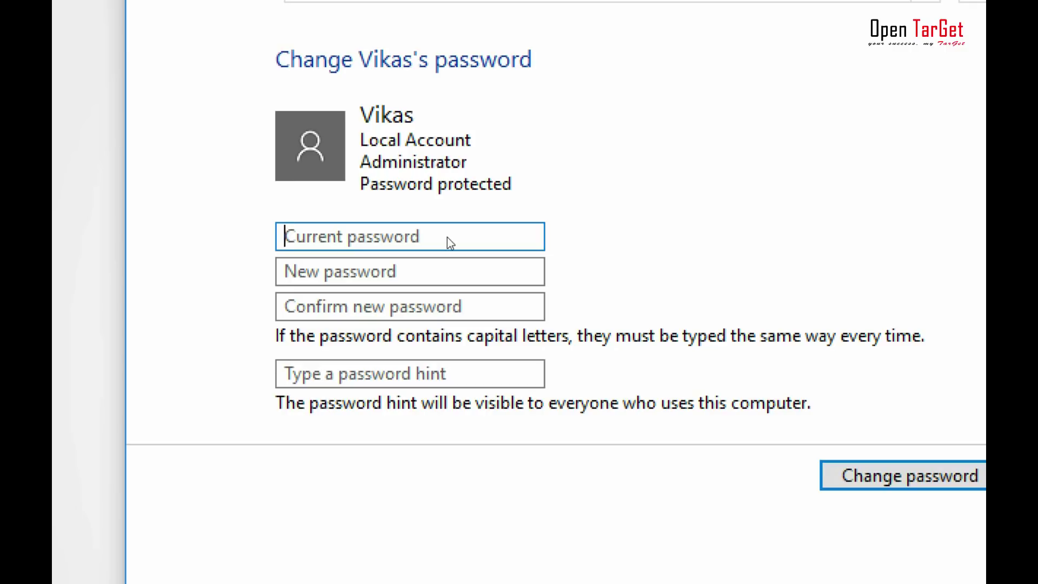
pyautogui.write('••••••')
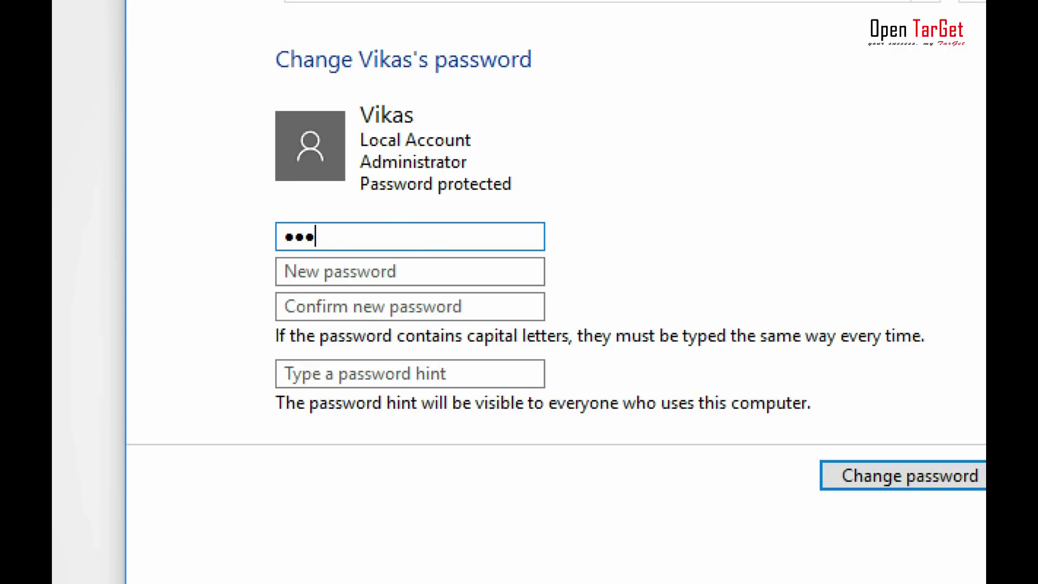
pyautogui.write('•••••')
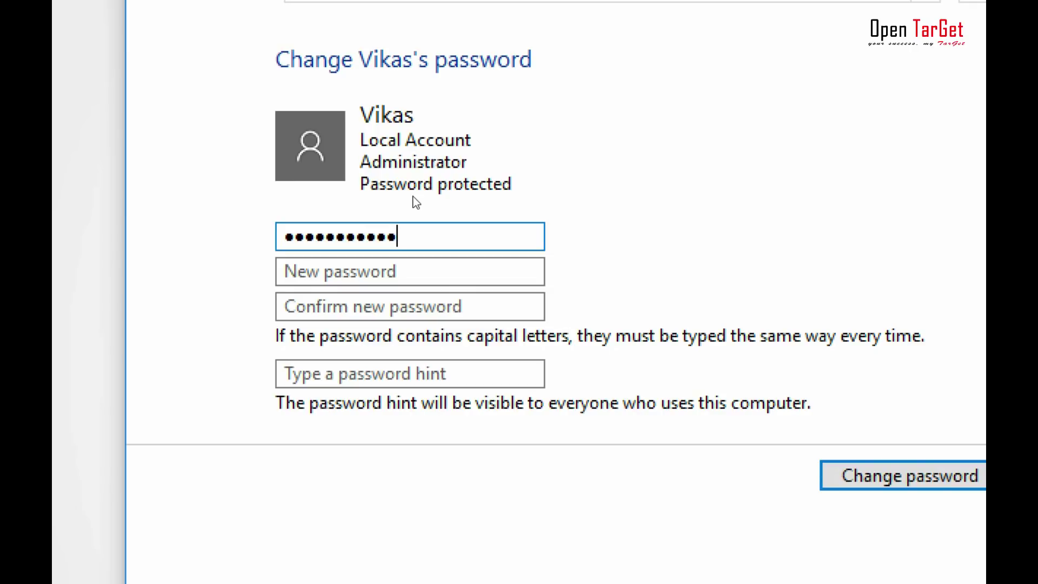
pyautogui.press('Tab')
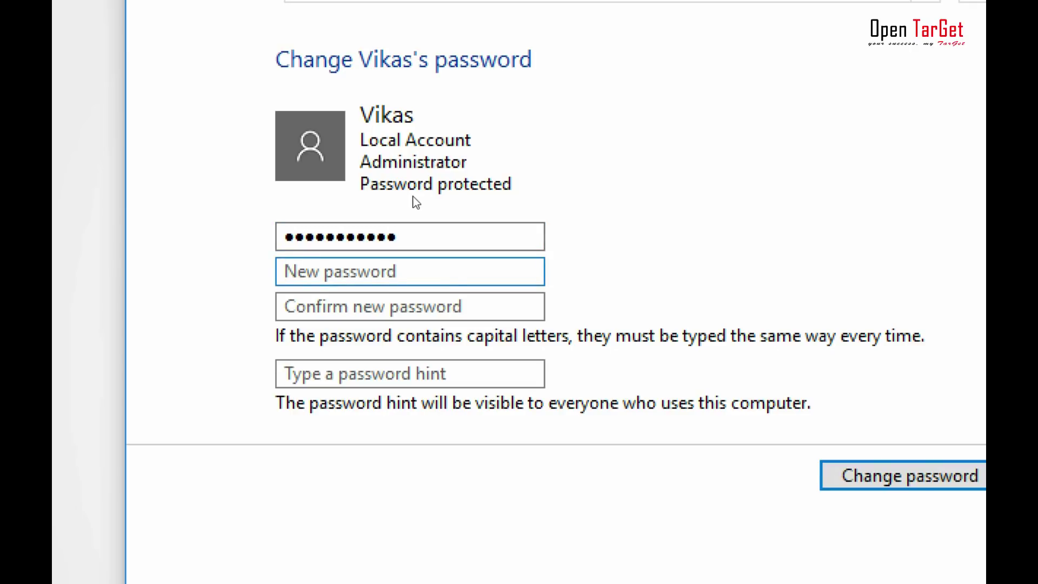
pyautogui.write('••')
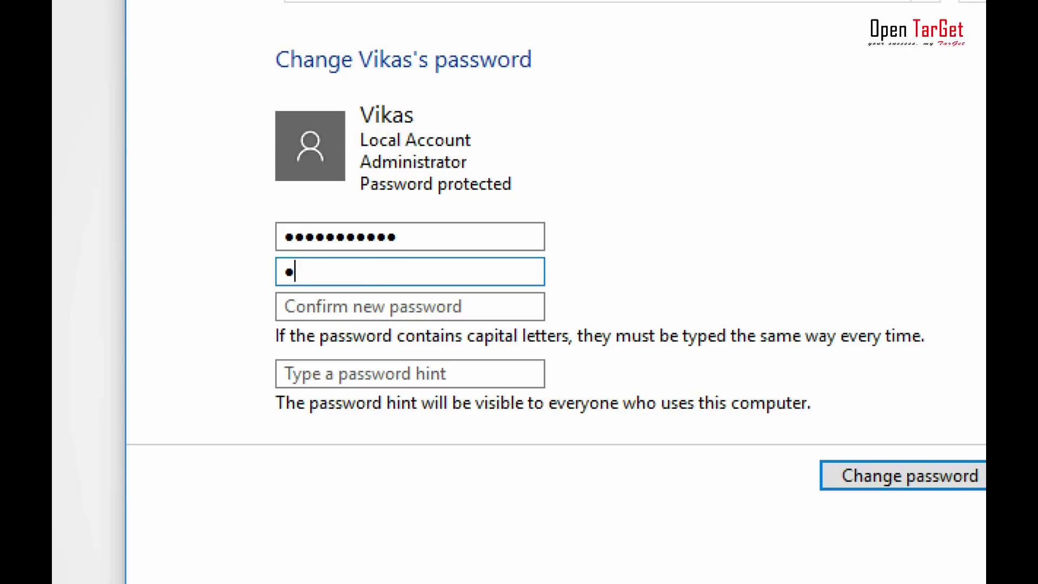
pyautogui.write('•••••••••')
pyautogui.press('Tab')
pyautogui.write('••••')
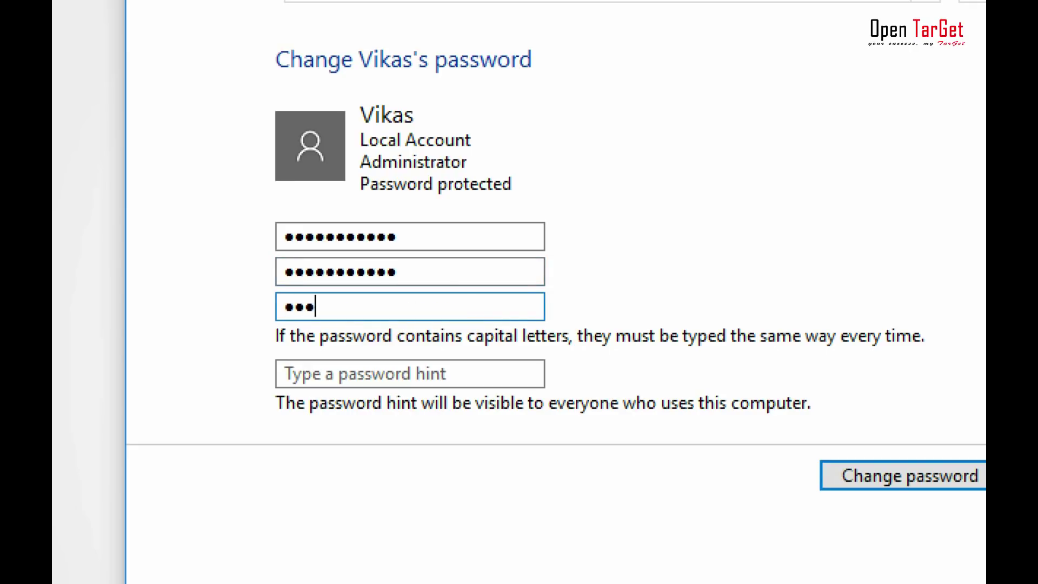
pyautogui.write('•••••••')
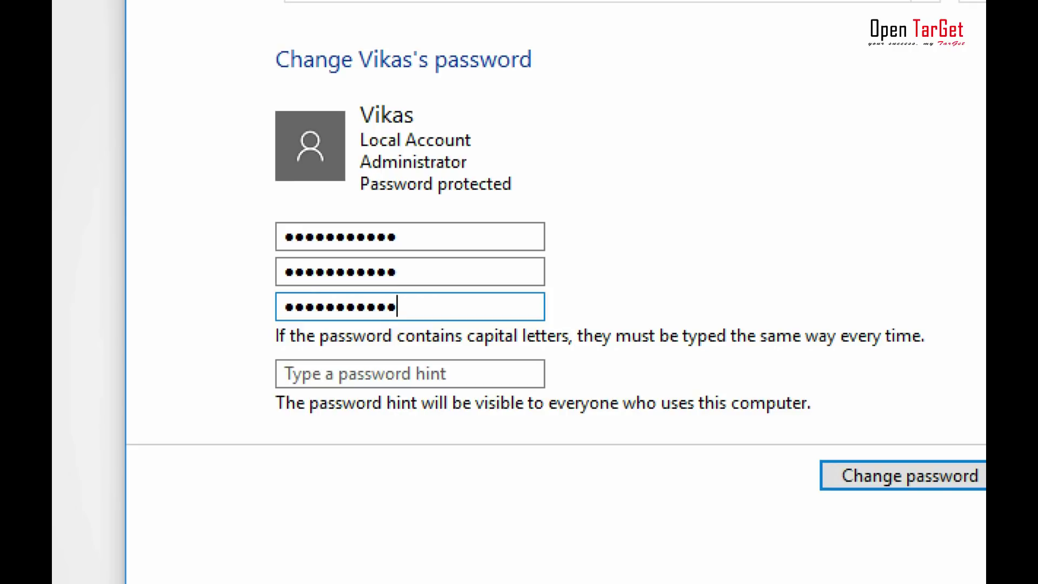
# Enter a password hint, apply the account's password change and close the window
pyautogui.click(285, 373)
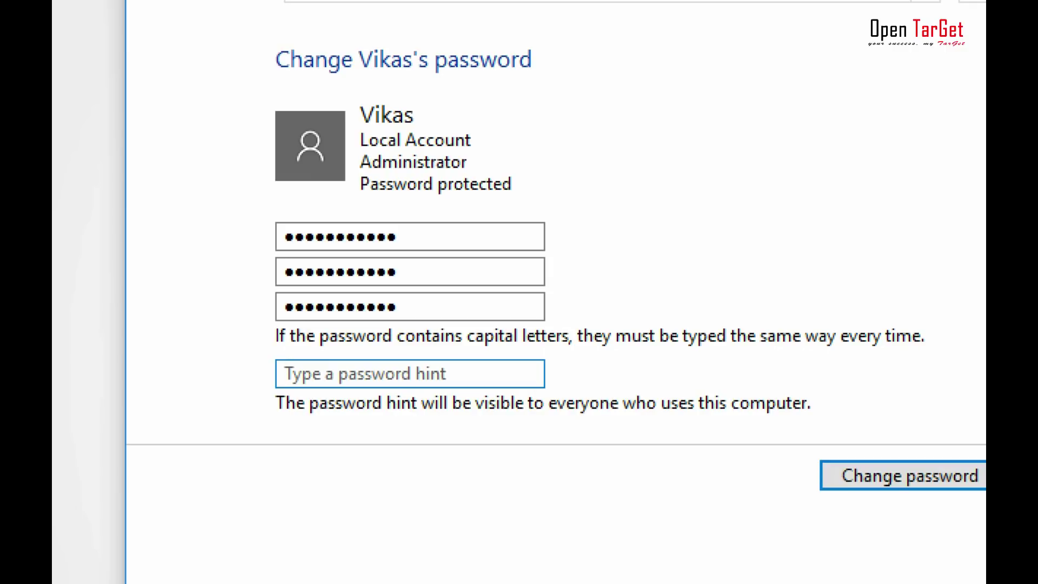
pyautogui.write('excellent')
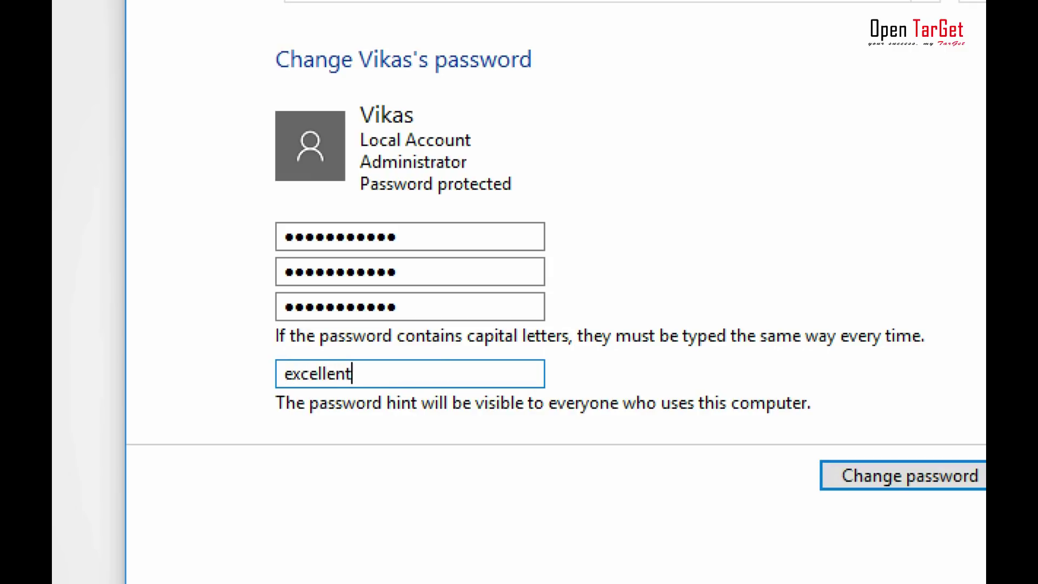
pyautogui.write(' vk')
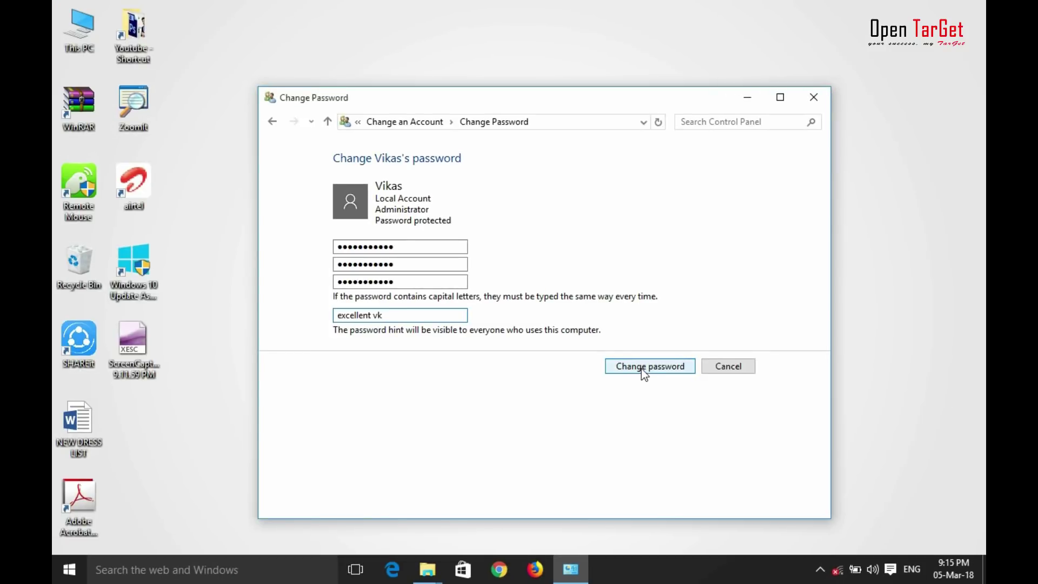
pyautogui.click(641, 368)
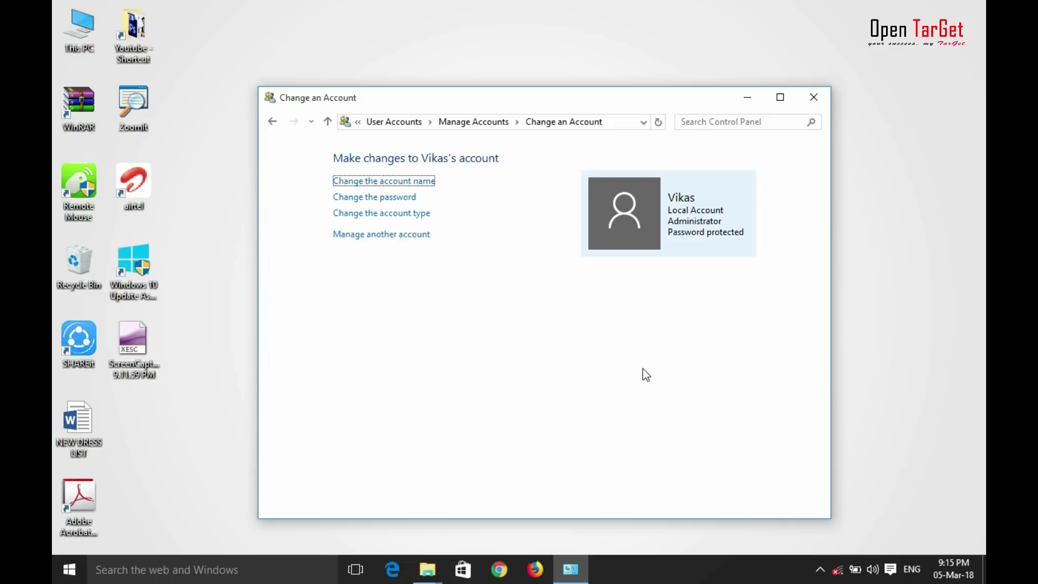
pyautogui.click(823, 102)
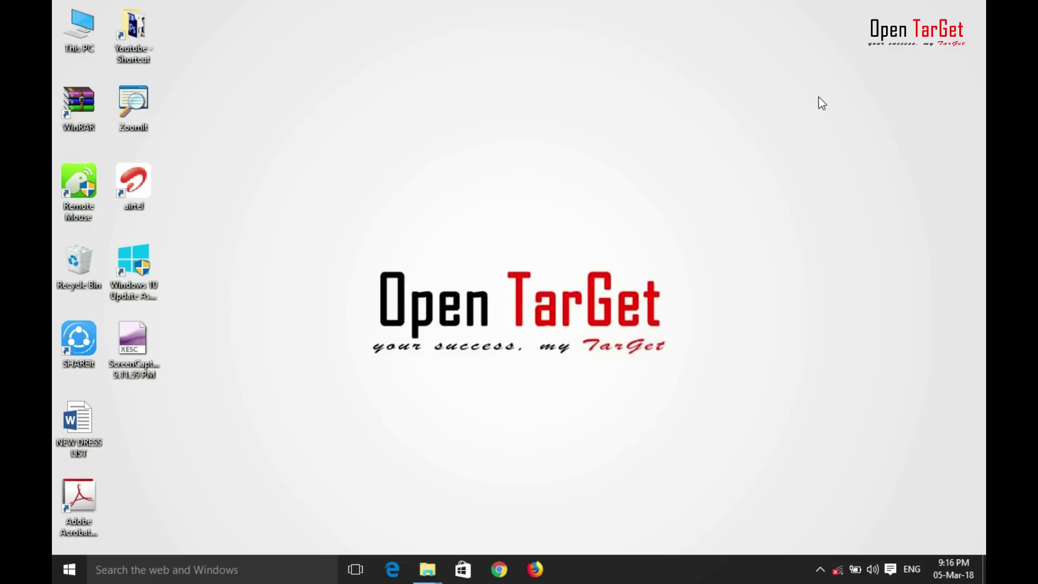
# Search for control panel, open it and go back to the local administrator account's change options
pyautogui.click(69, 569)
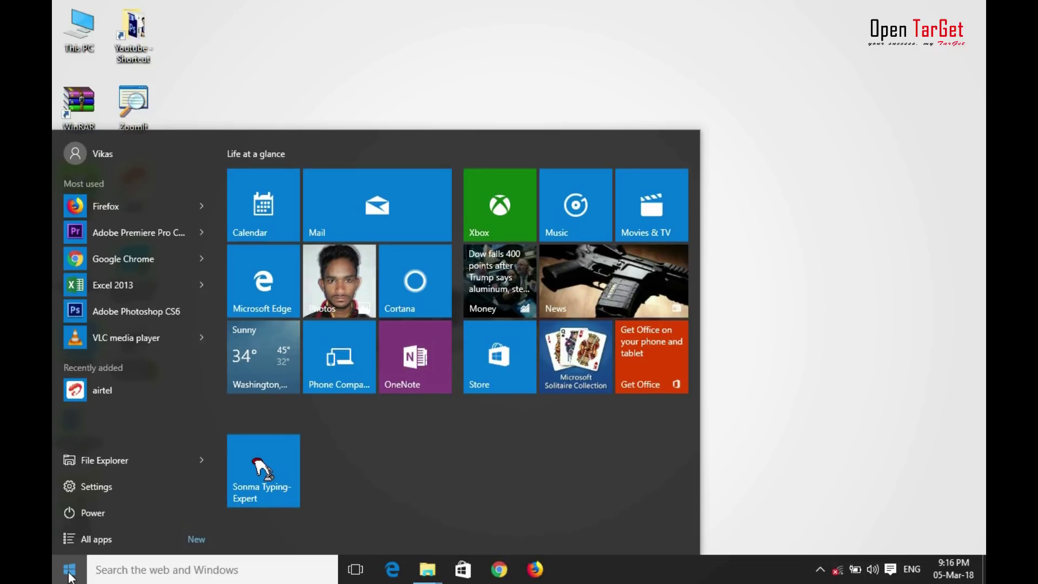
pyautogui.write('c')
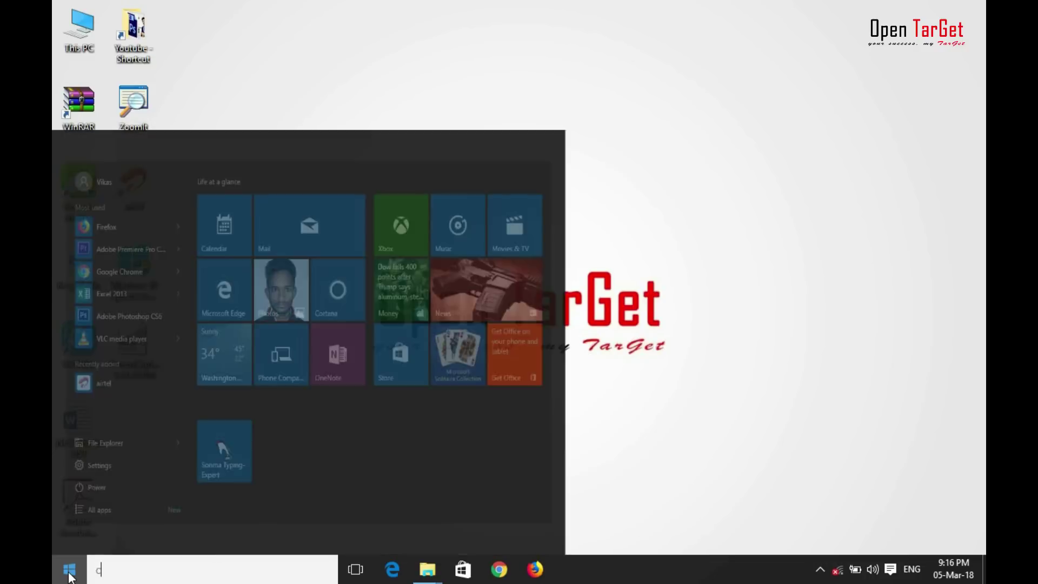
pyautogui.write('ontrol panel')
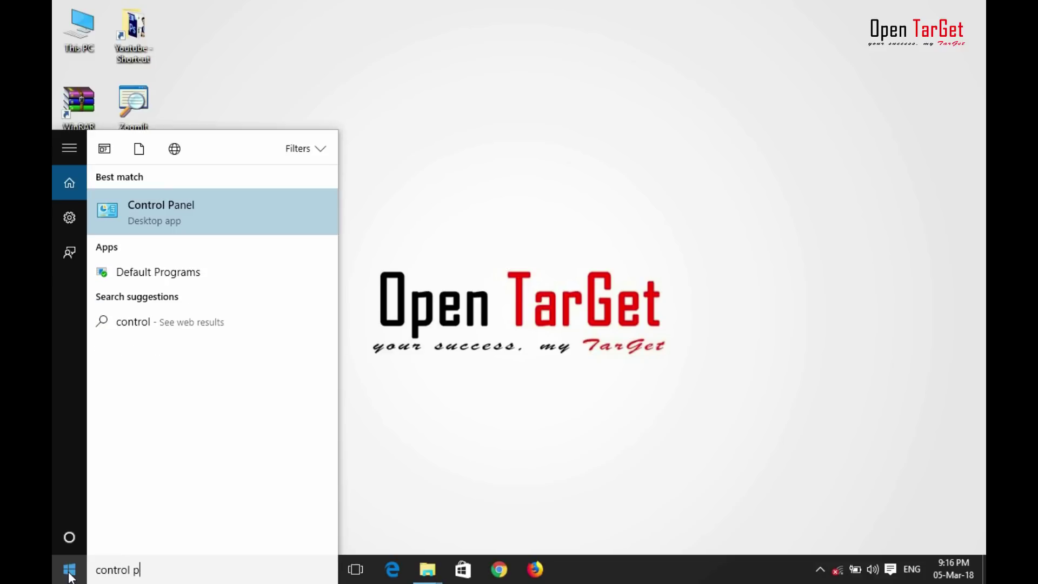
pyautogui.click(171, 221)
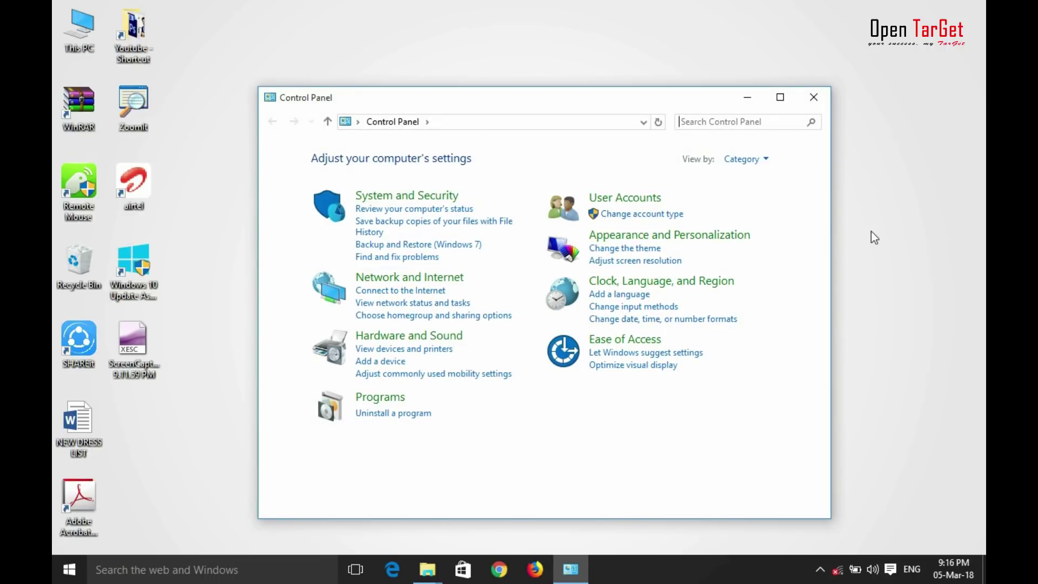
pyautogui.click(642, 214)
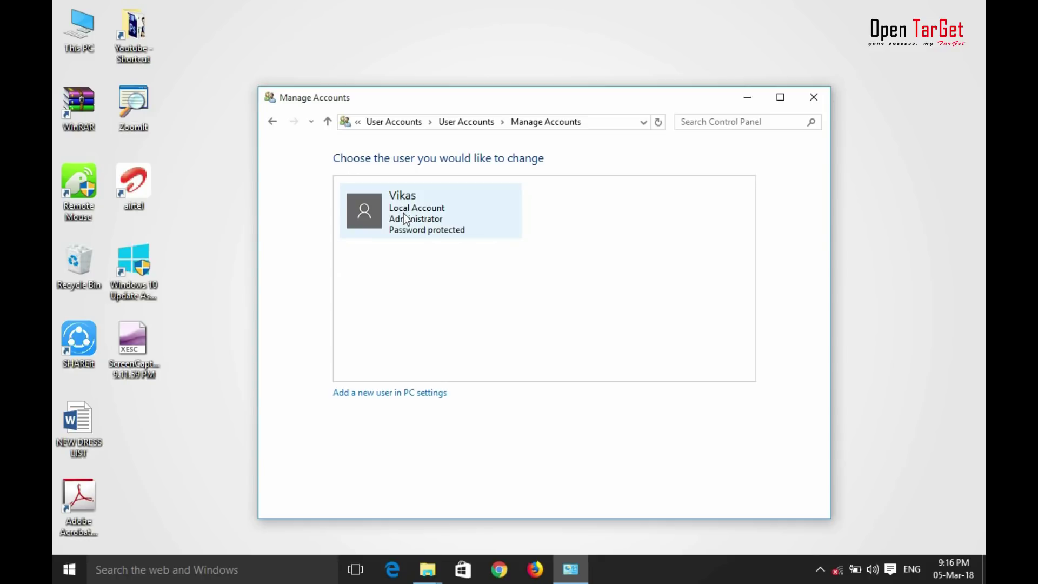
pyautogui.click(414, 229)
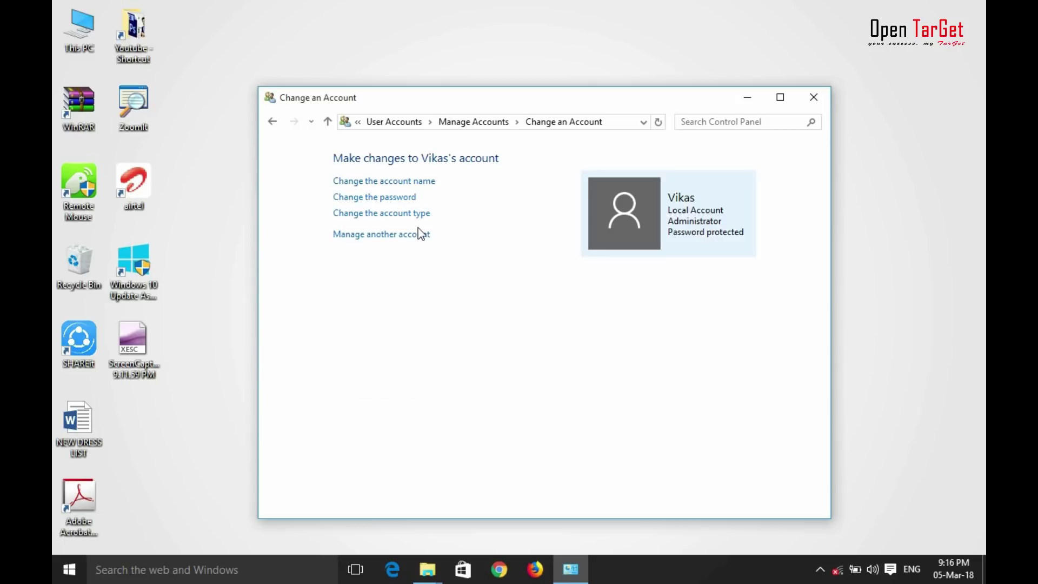
# Remove the account's password by entering only the current password, leaving the new password, confirmation and hint blank, and applying the change
pyautogui.click(381, 198)
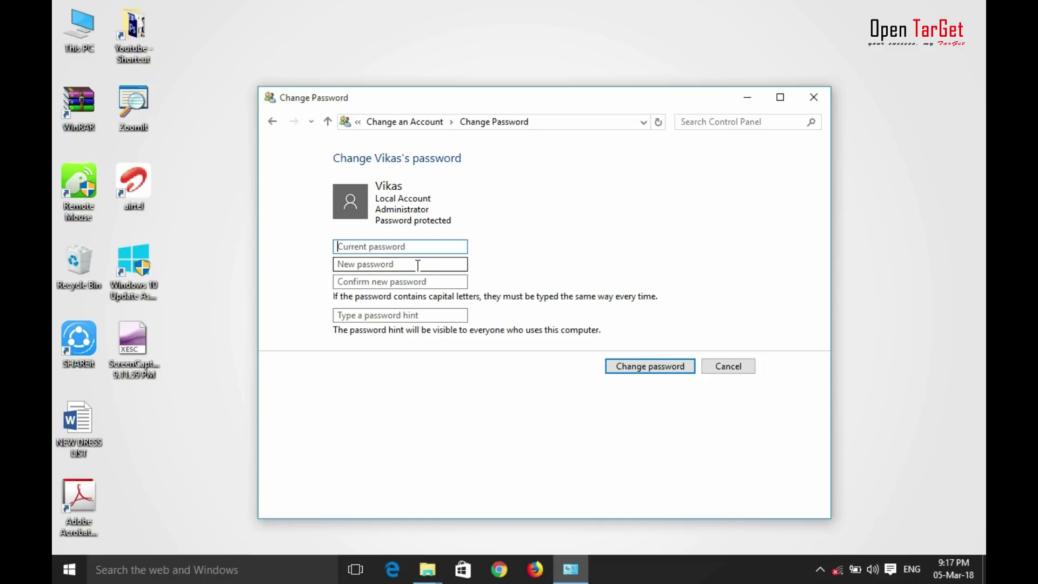
pyautogui.write('aaaaaaaaaaa')
pyautogui.click(621, 366)
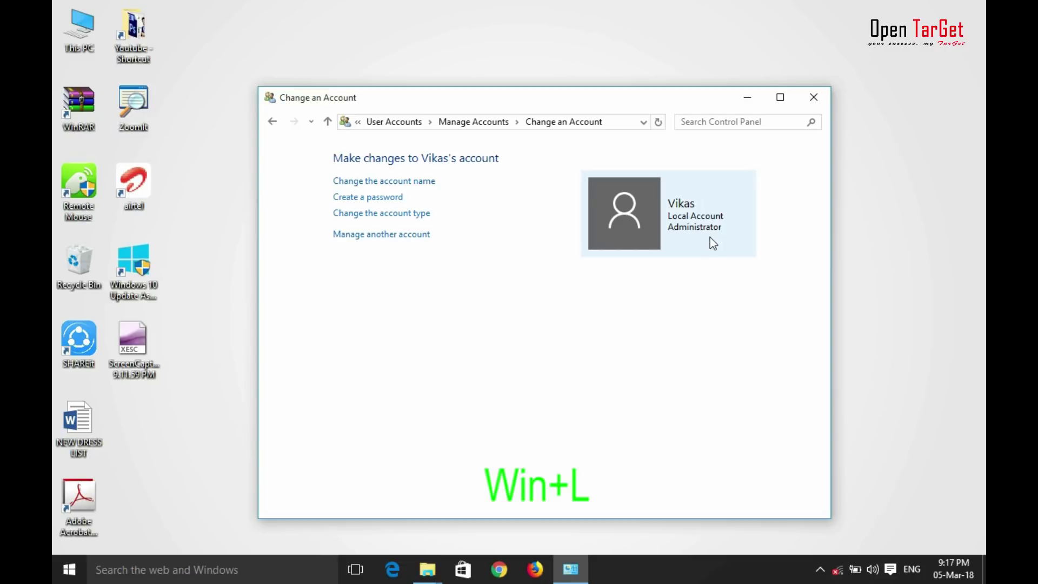
# Lock the computer and sign back in from the lock screen without a password
pyautogui.press('super+l')
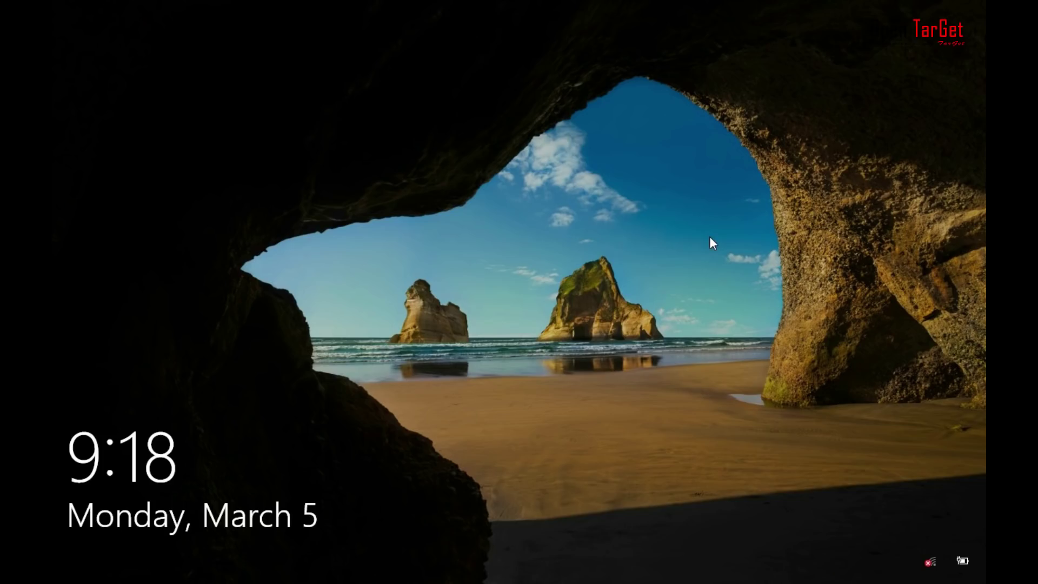
pyautogui.click(710, 239)
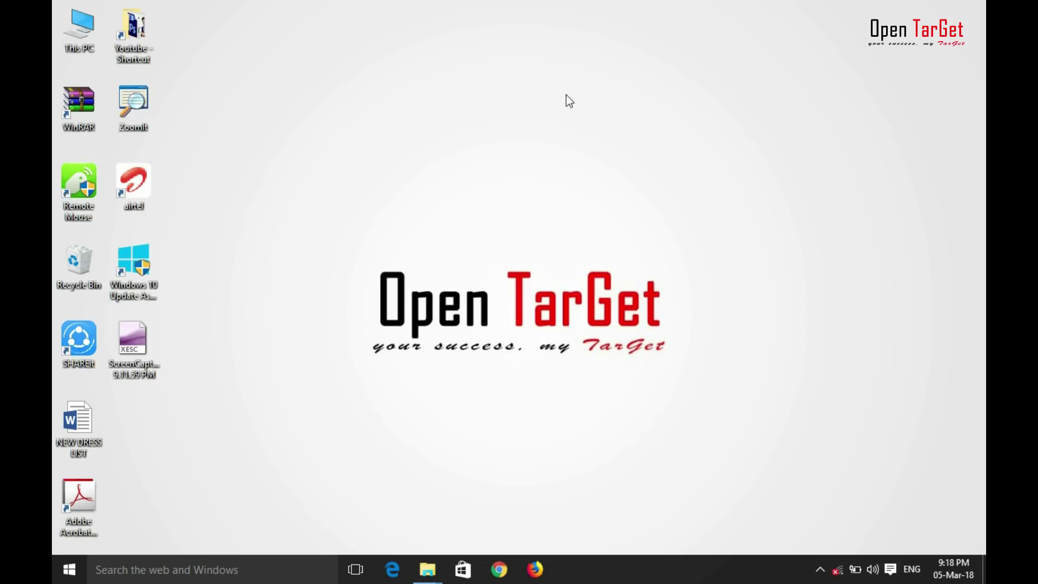
# Refresh the desktop
pyautogui.rightClick(525, 95)
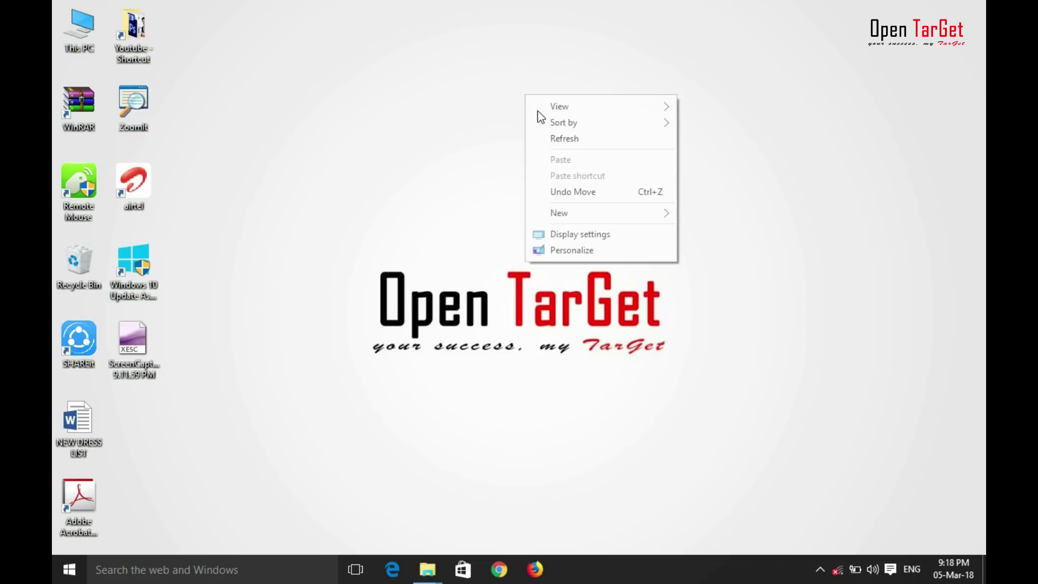
pyautogui.rightClick(488, 99)
pyautogui.click(538, 141)
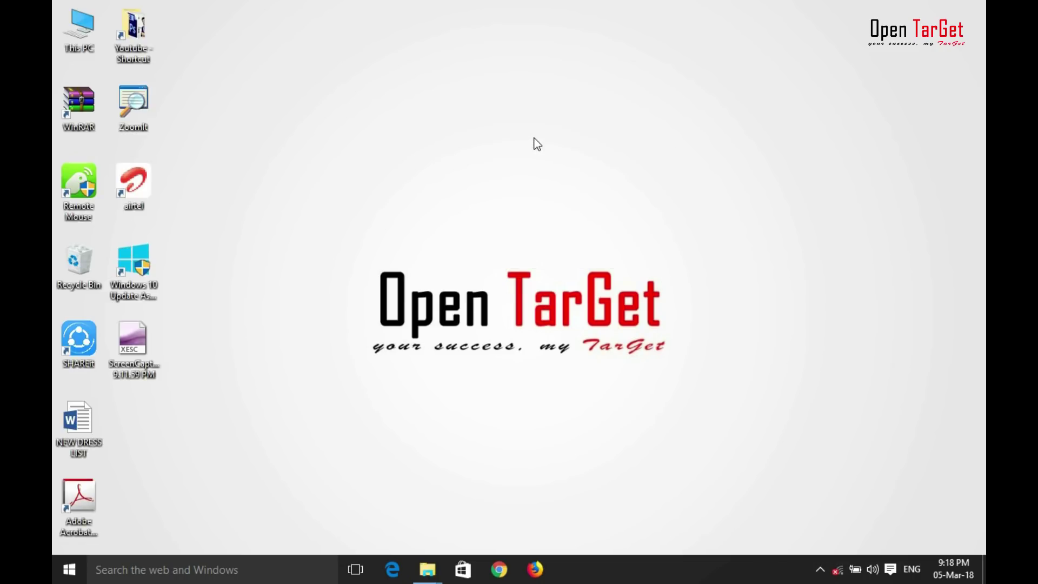